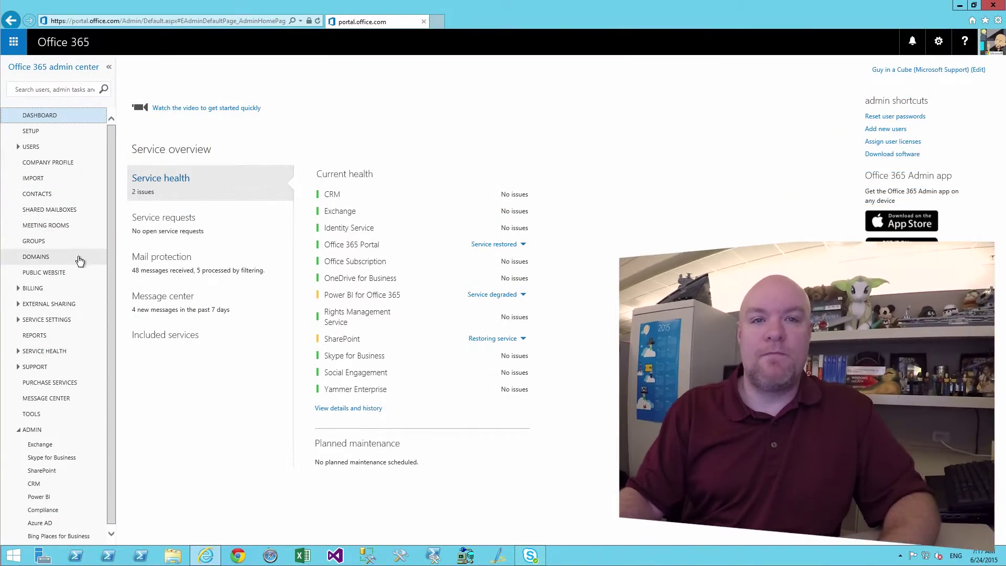
Go to the DOMAINS page from the admin center's left navigation
click(51, 259)
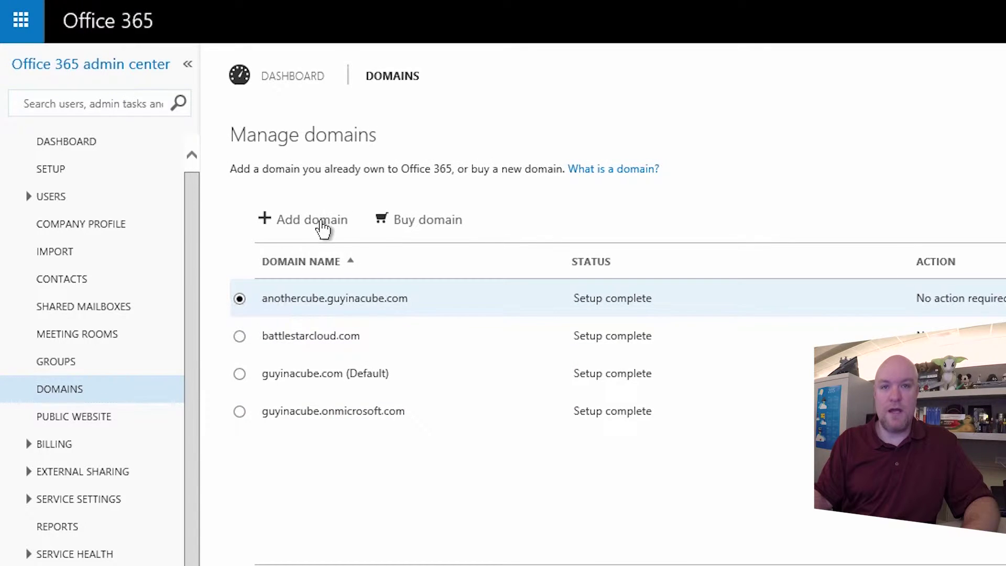
Launch the add-domain wizard and submit guyinacube.org as the new domain
click(562, 554)
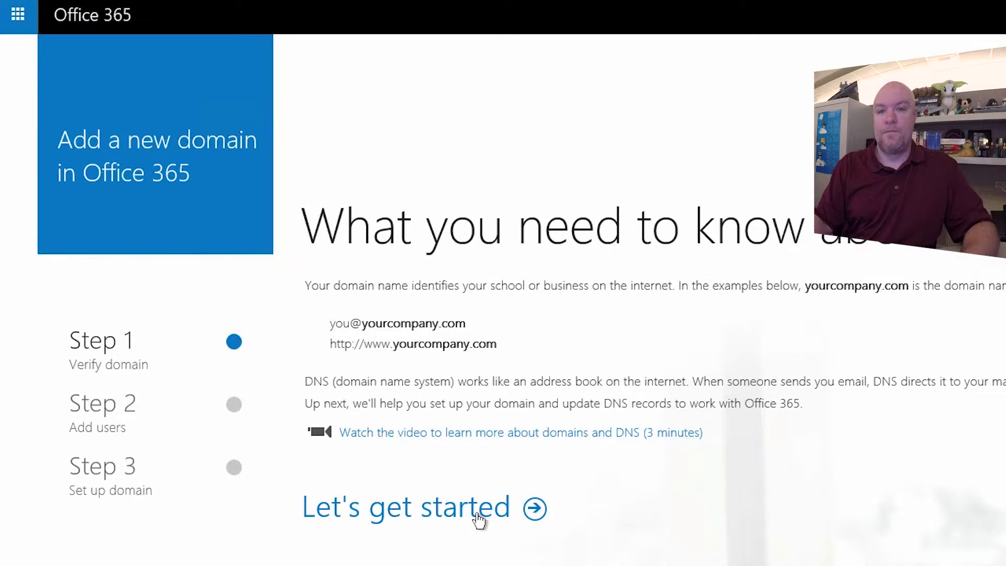
click(479, 514)
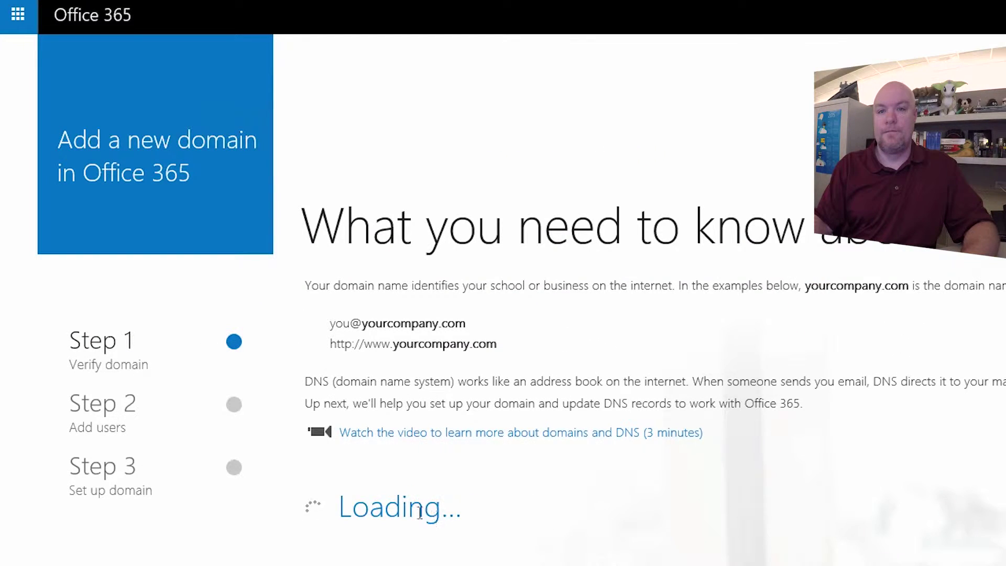
text(guyin)
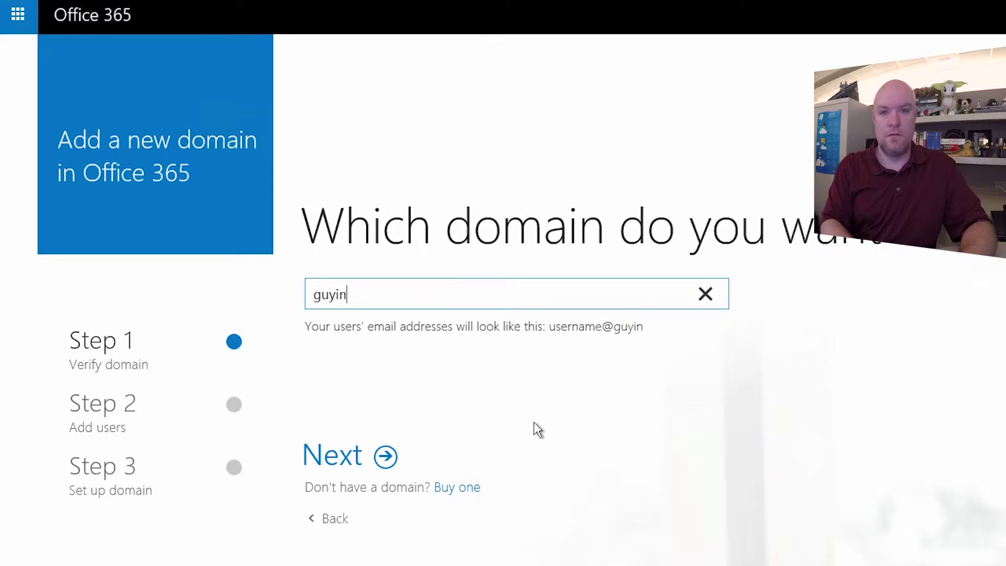
text(acube.org)
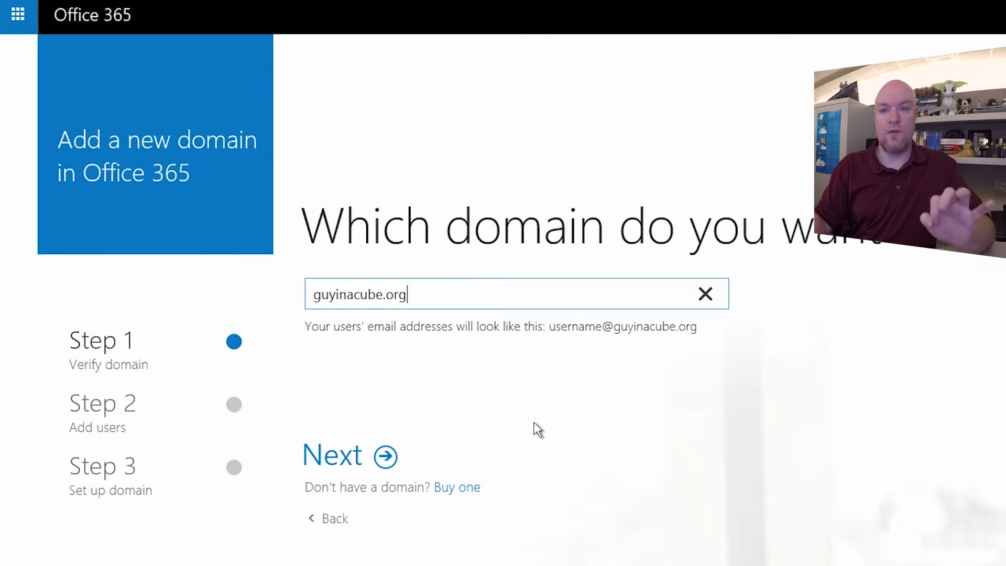
click(379, 460)
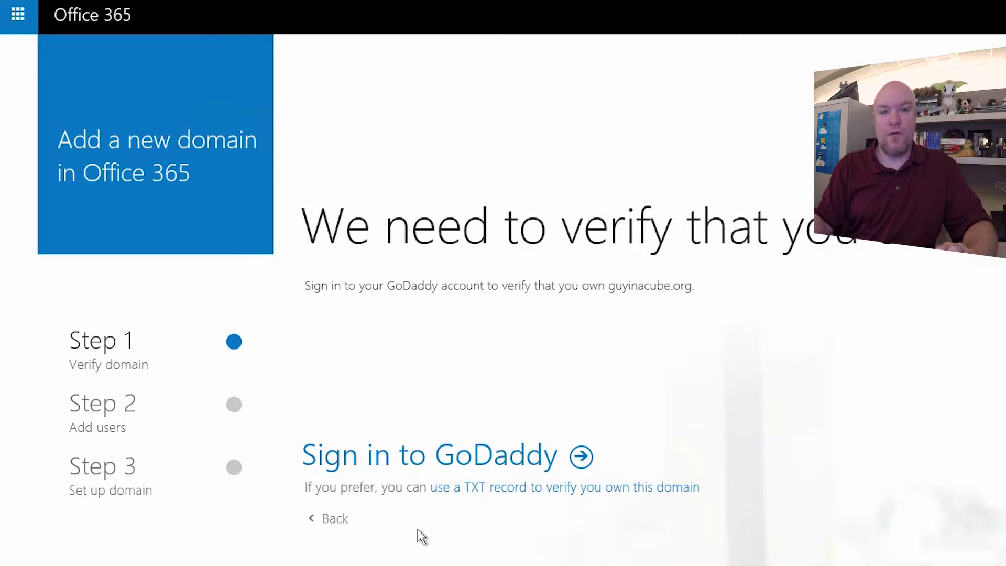
Verify guyinacube.org via GoDaddy, accepting Office 365's access to change the domain
click(413, 460)
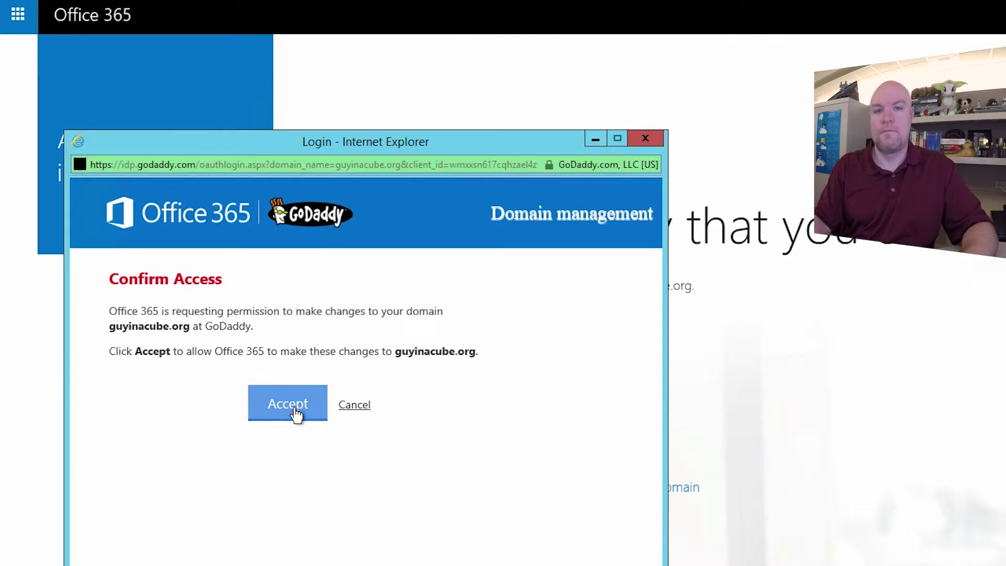
click(292, 410)
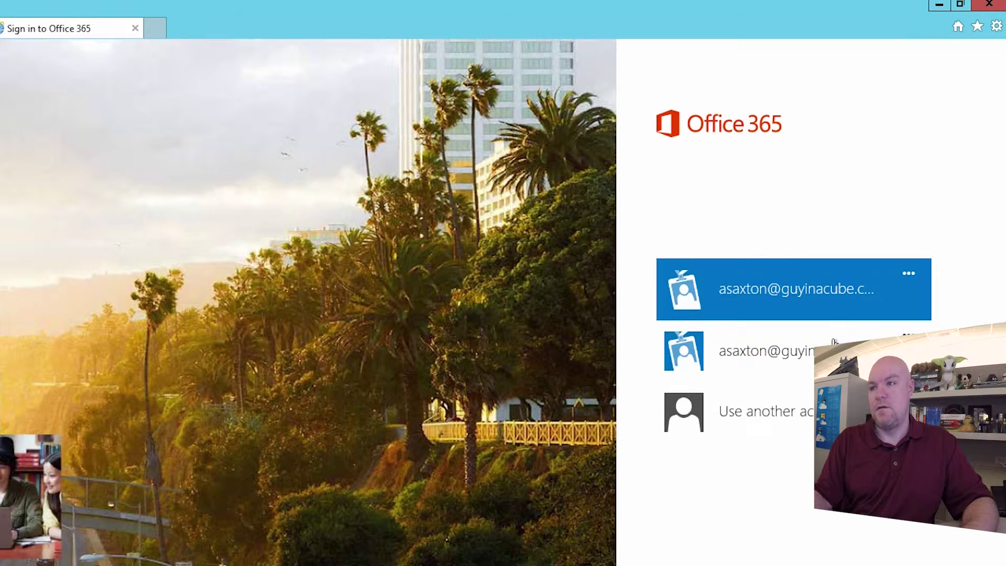
Sign in with the guyinacube.org admin account and view its Active Users
click(785, 362)
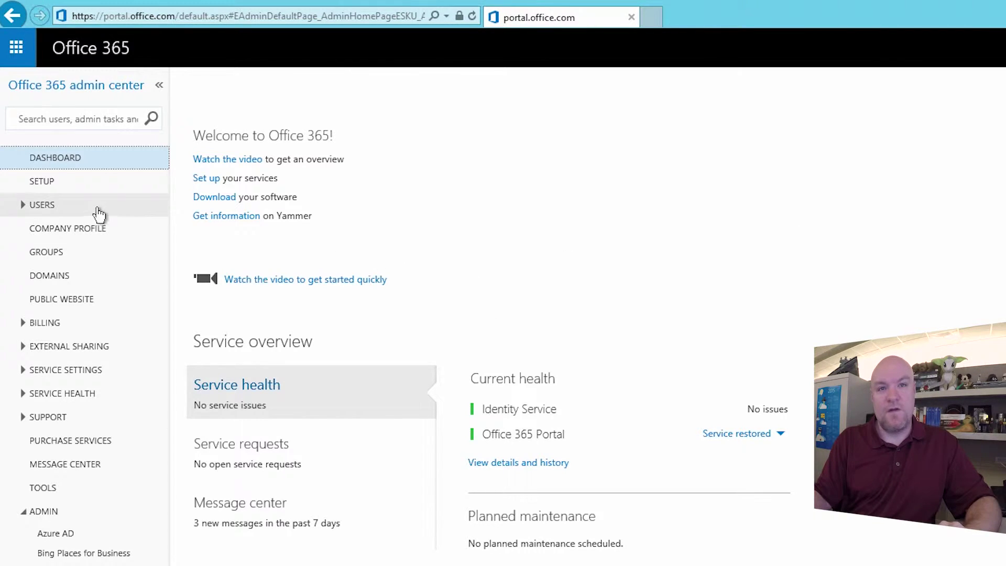
click(67, 206)
click(79, 229)
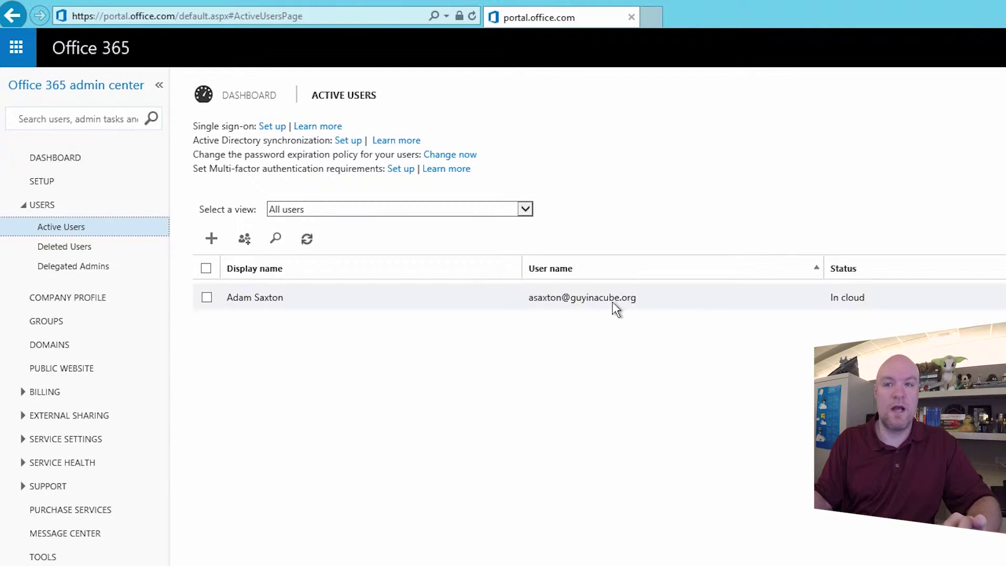
Create a matching user whose user name is on guyinacubeorg.onmicrosoft.com
click(211, 240)
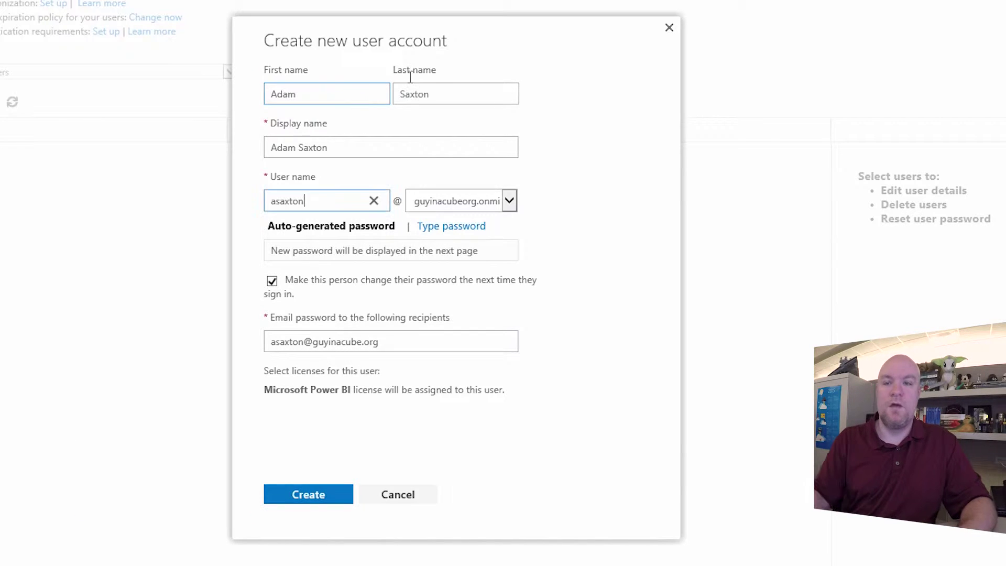
click(510, 200)
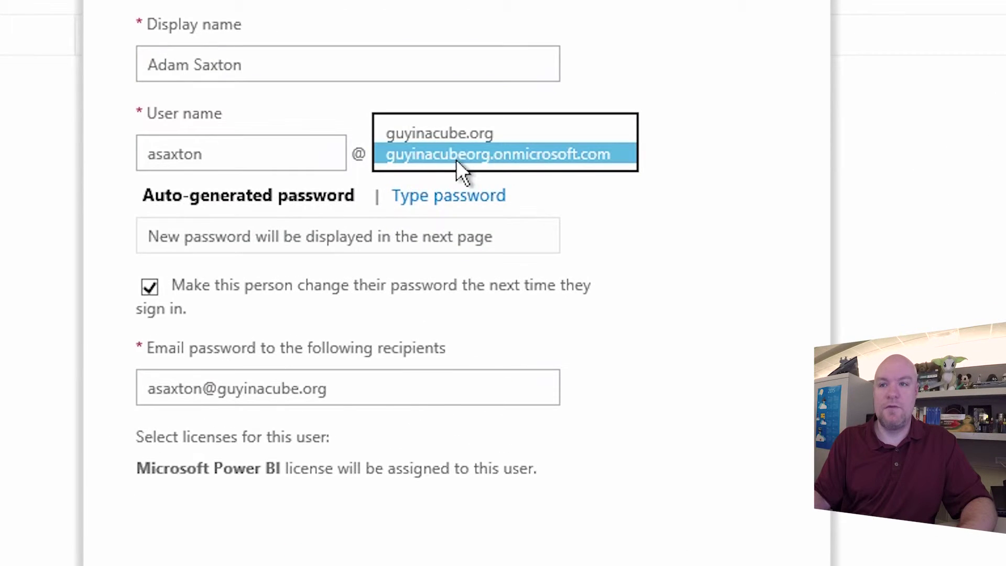
click(570, 154)
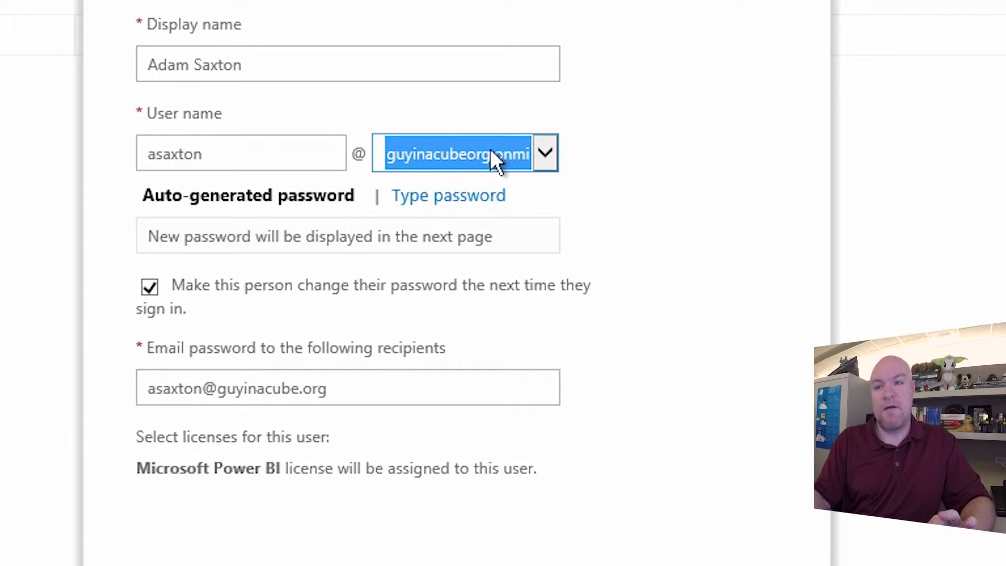
click(312, 495)
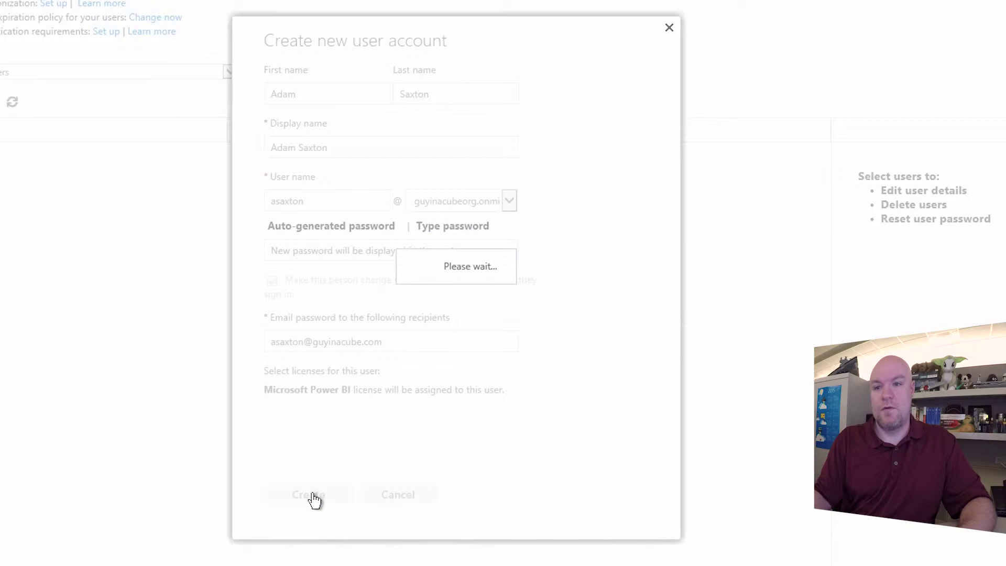
Copy the new user's name and password, then assign them the Global admin role
drag(369, 151, 277, 143)
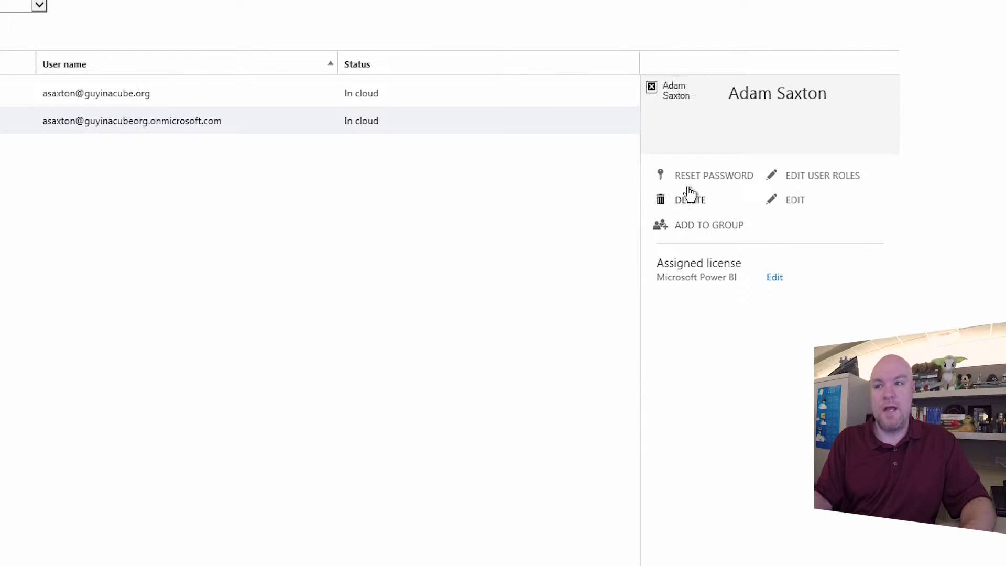
click(802, 202)
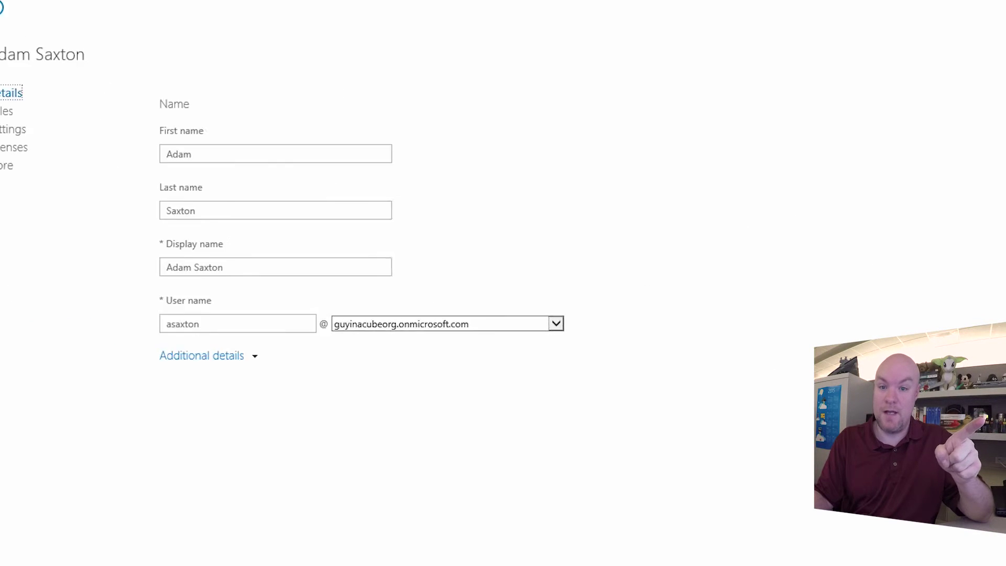
click(5, 111)
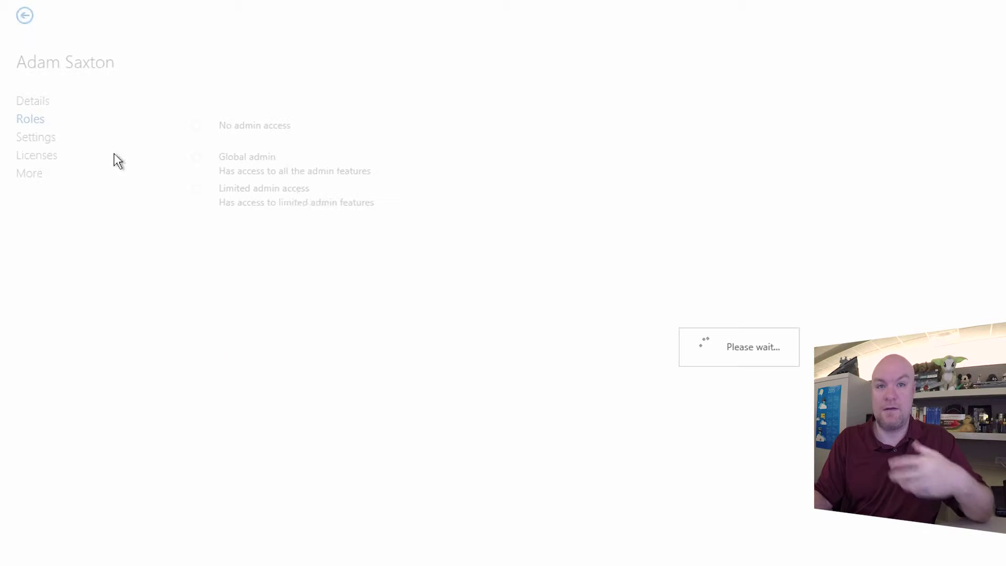
click(197, 197)
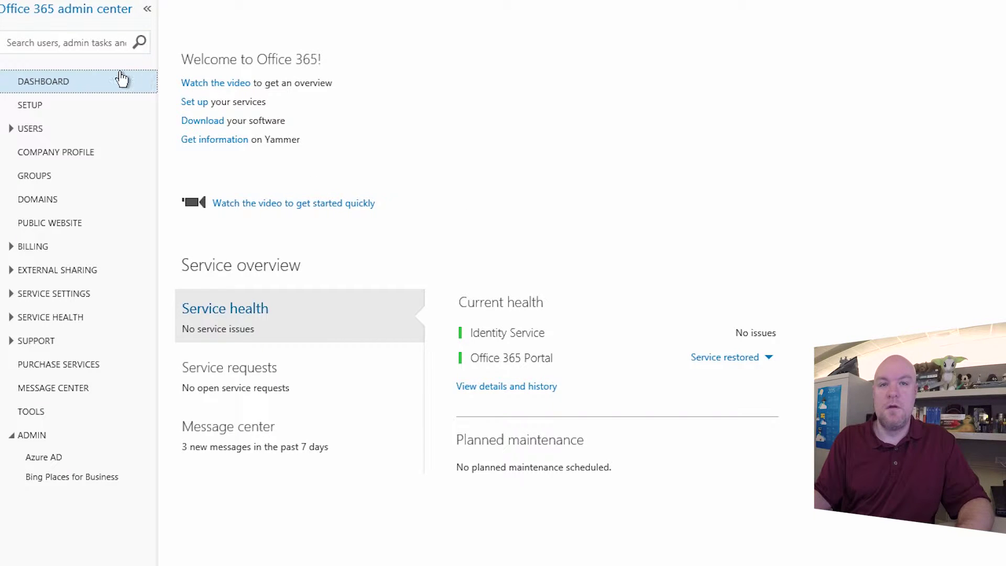
Review the Active Users list, then go to the Manage domains page
click(35, 130)
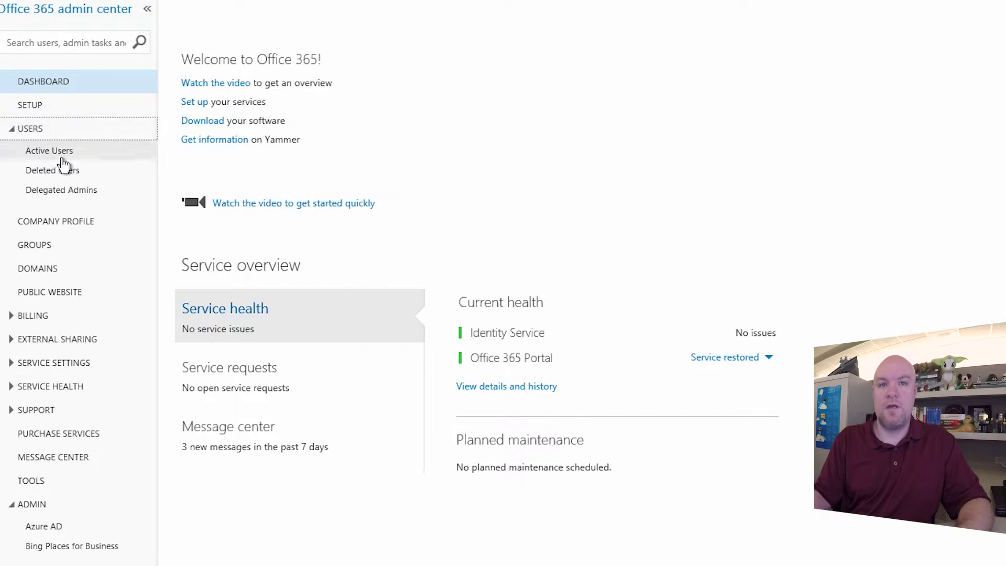
click(62, 154)
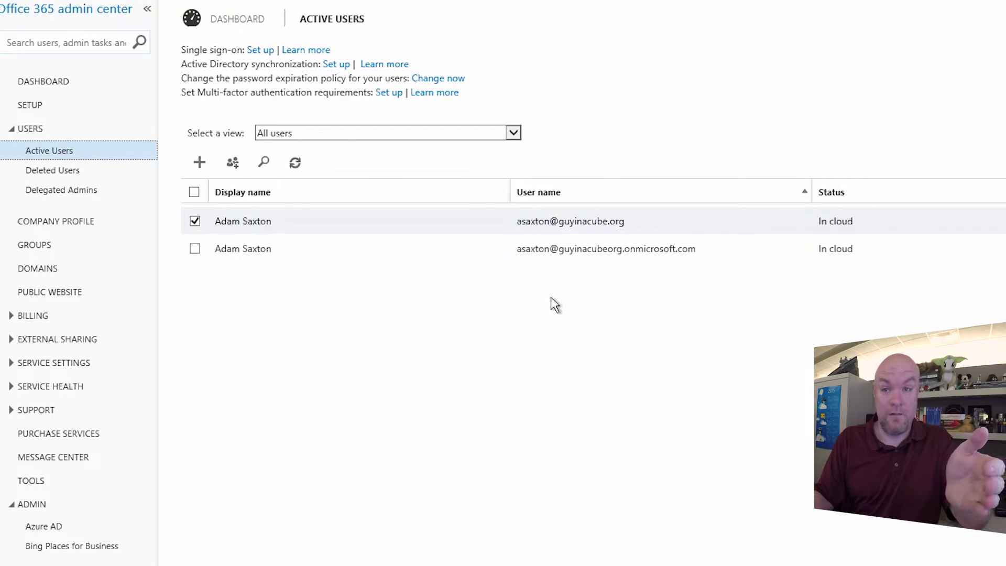
click(31, 270)
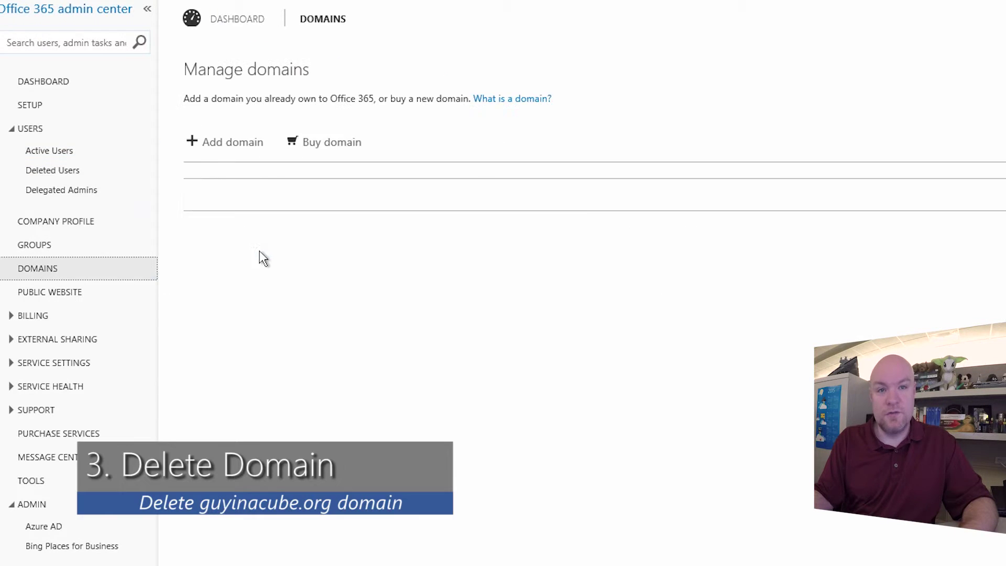
Select guyinacube.org and remove it from the tenant, confirming with Yes
click(193, 209)
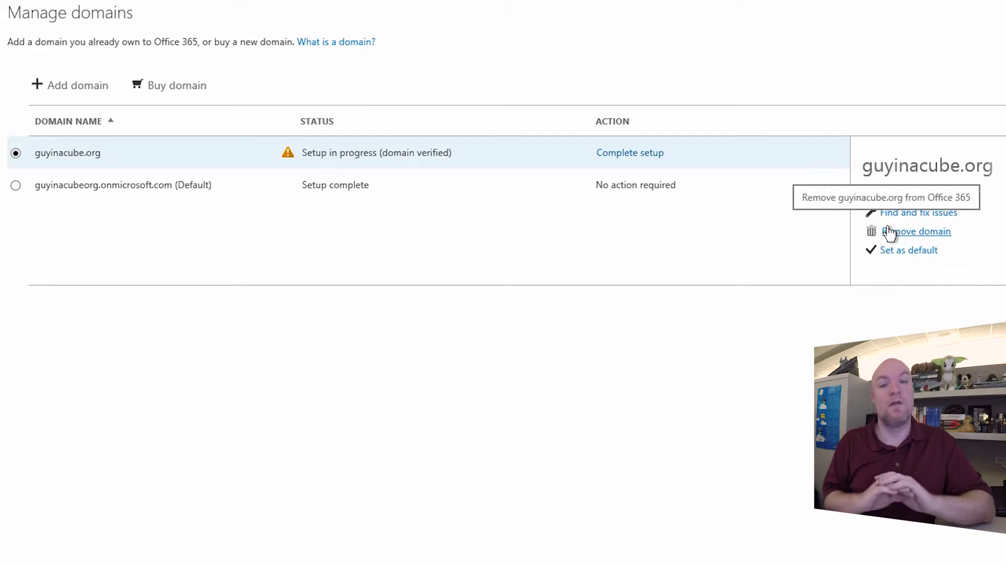
click(890, 233)
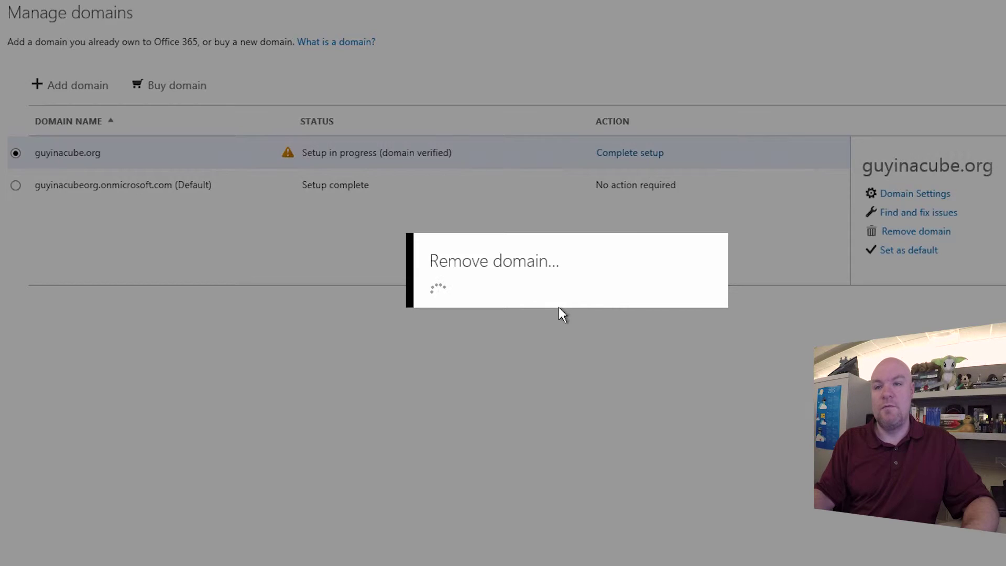
click(592, 356)
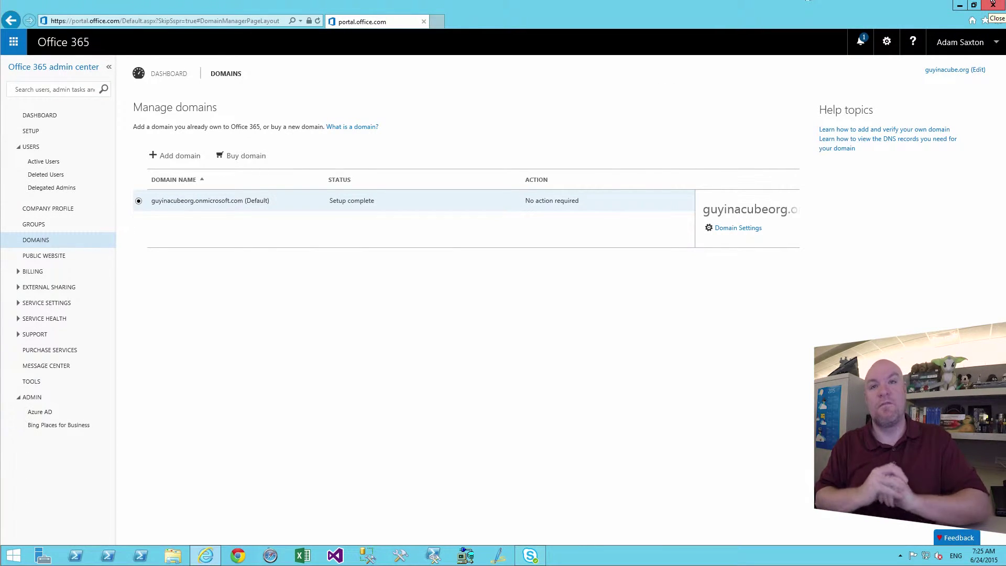
Restart Internet Explorer, load portal.office.com, and go to the Domains page
click(994, 4)
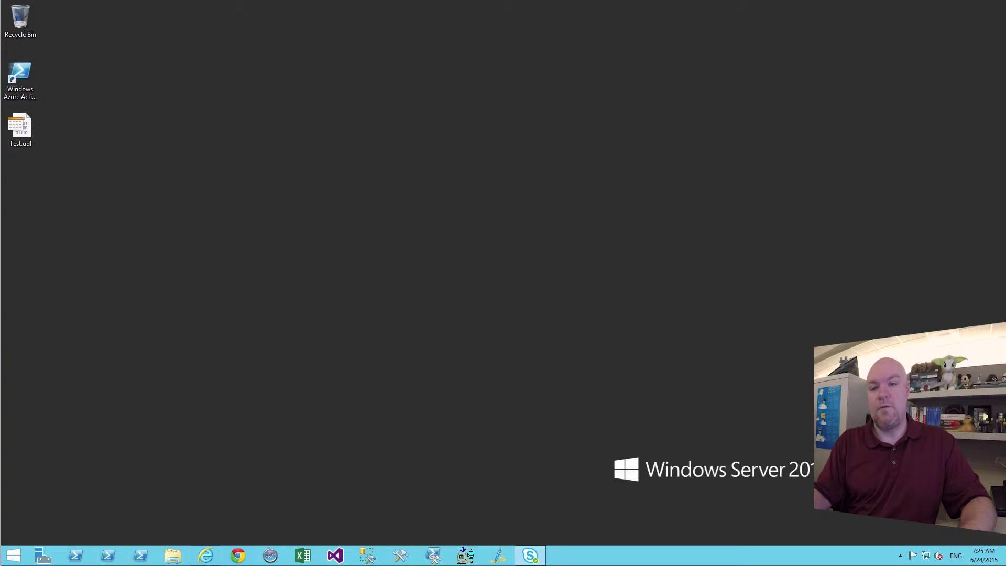
click(206, 556)
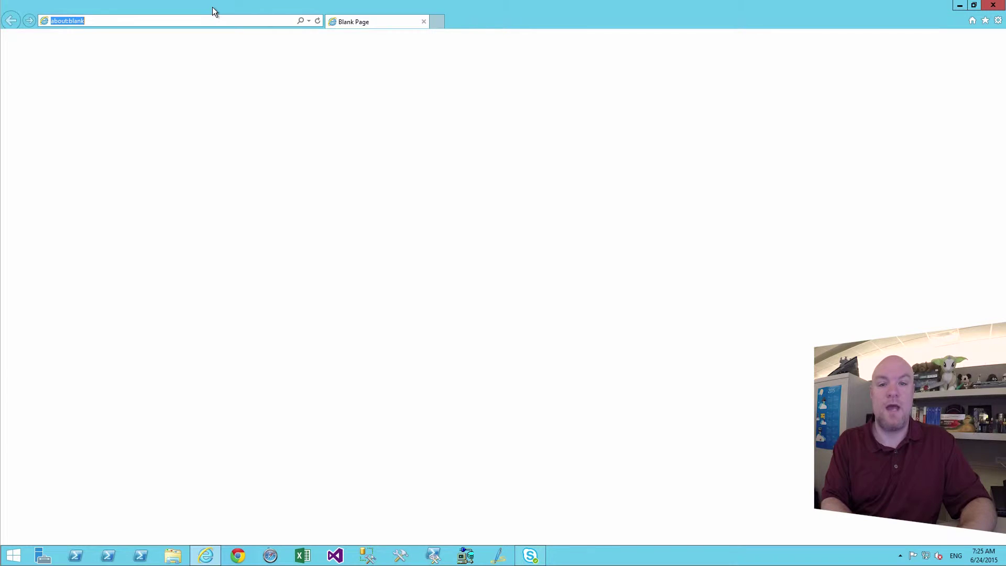
text(portal.office.com)
key(Return)
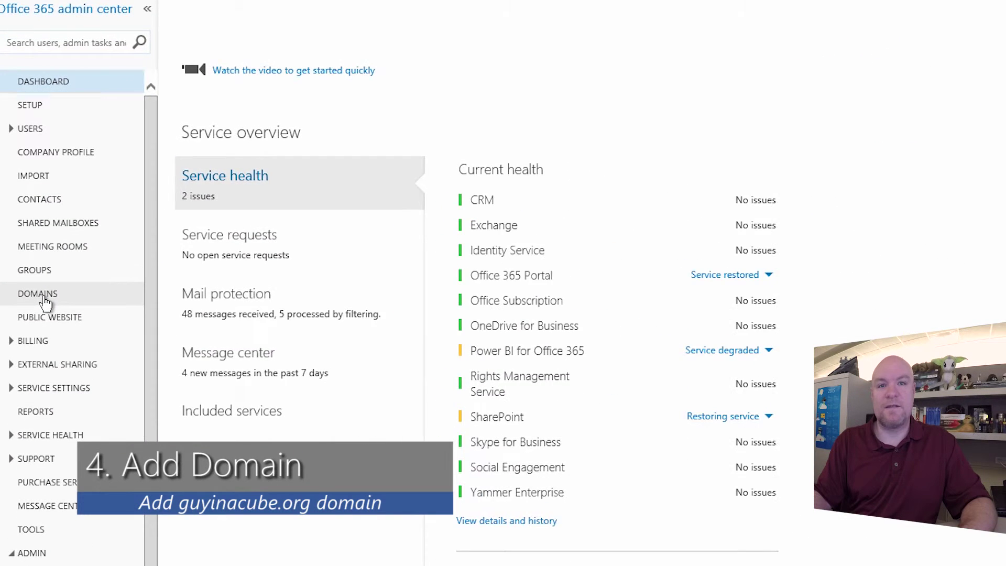
click(43, 289)
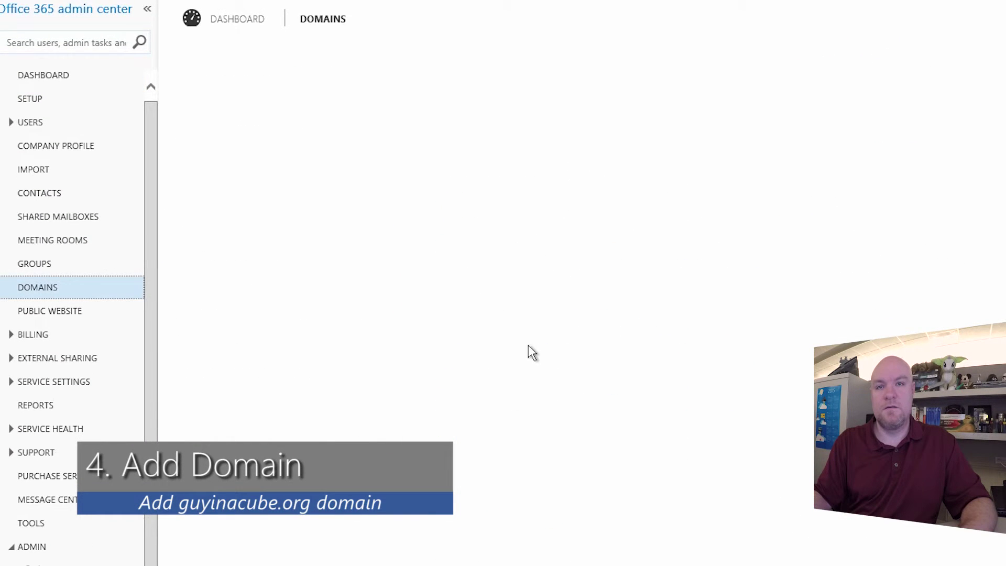
Start setup for guyinacube.org and verify it by signing in to GoDaddy and accepting
click(192, 339)
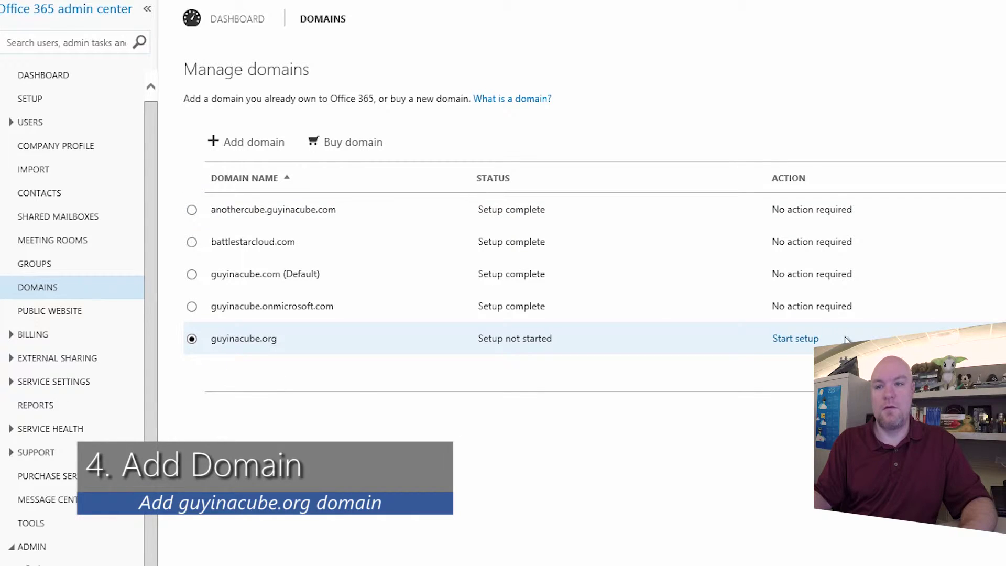
click(802, 341)
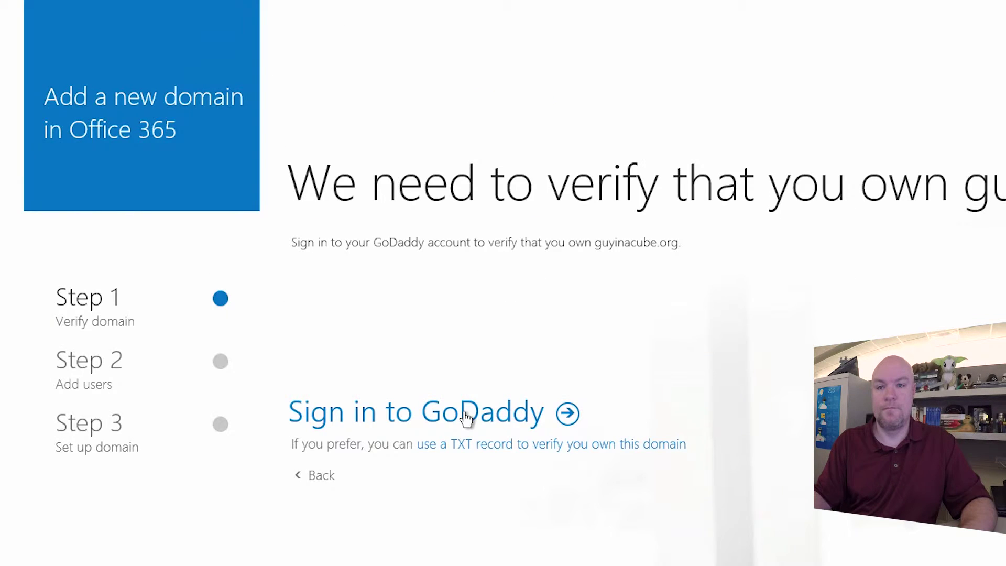
click(466, 414)
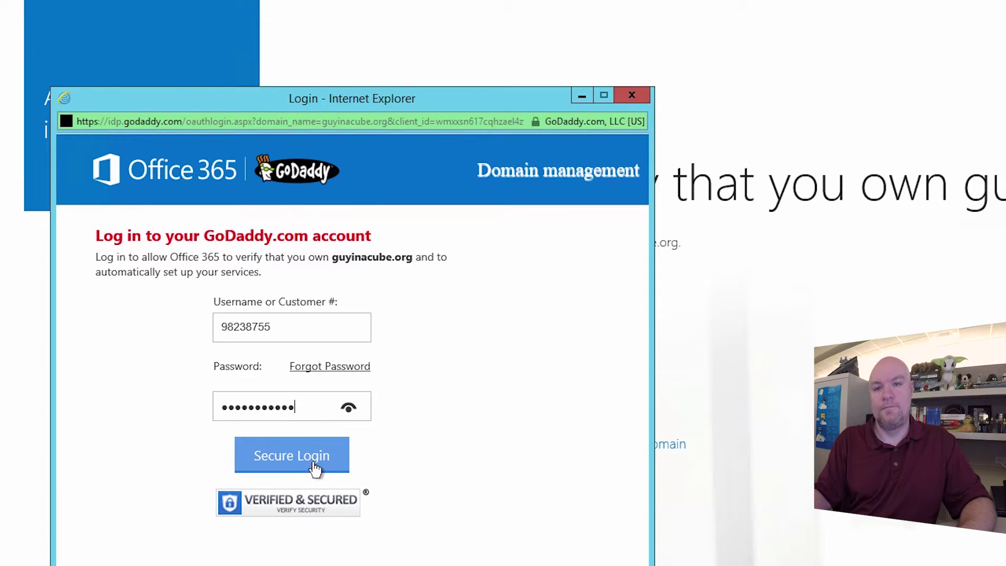
click(315, 468)
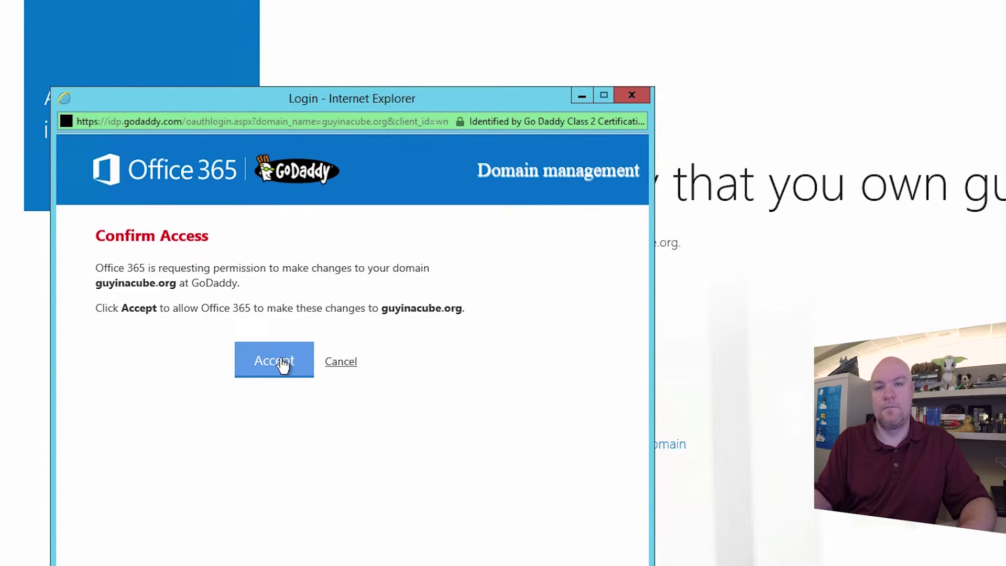
click(284, 362)
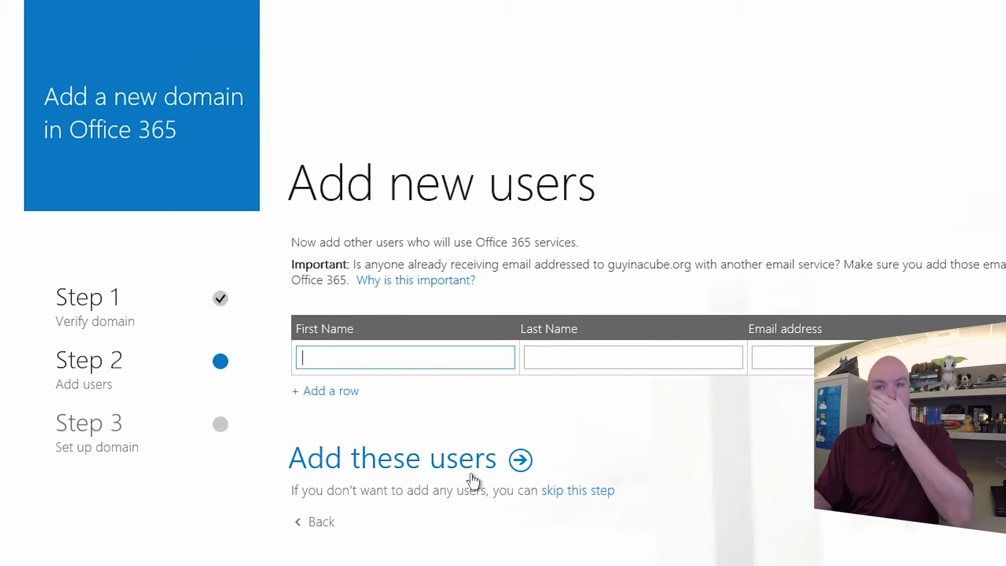
Skip adding new users for guyinacube.org in the add-domain wizard
click(572, 491)
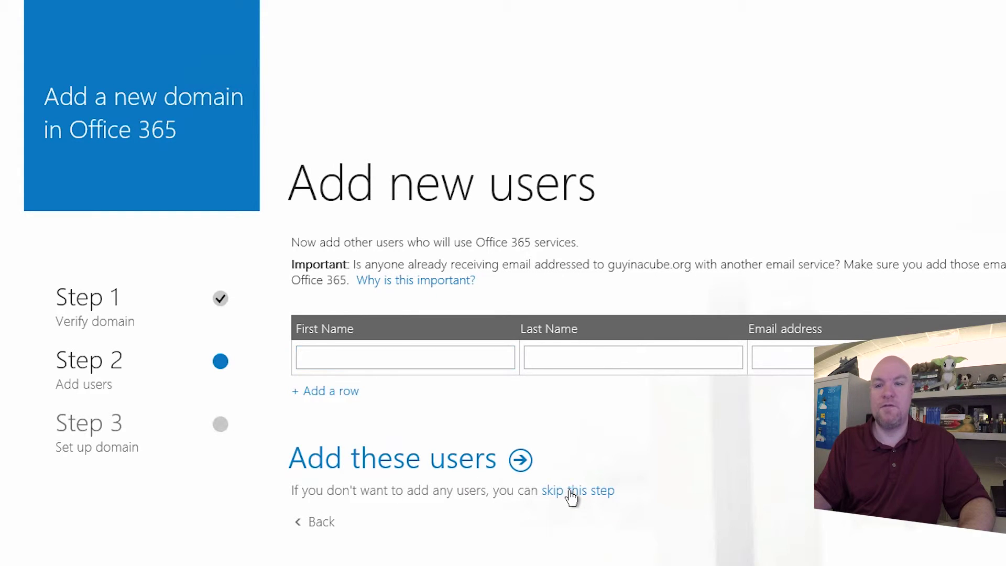